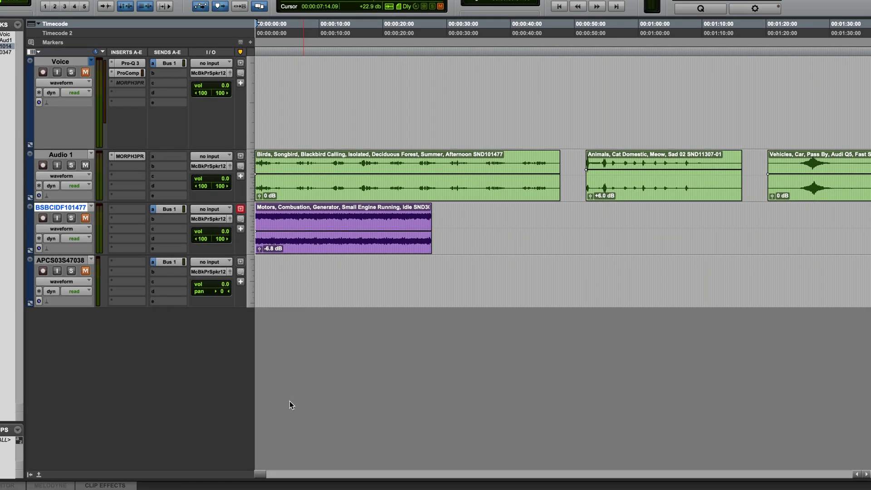
Open Morph 3 Pro on the Audio 1 track and raise the morph puck from A towards B at X-Fade -1.00 during playback
{"action": "left_click", "coordinate": [129, 156]}
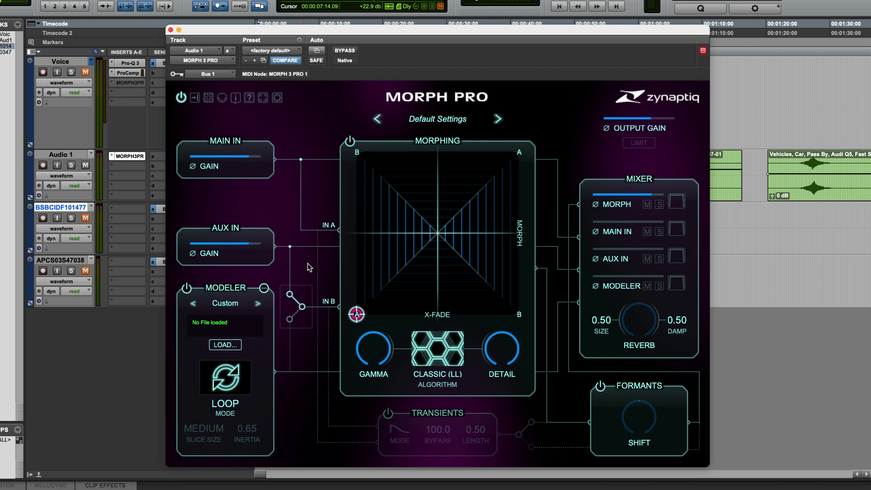
{"action": "mouse_move", "coordinate": [396, 255]}
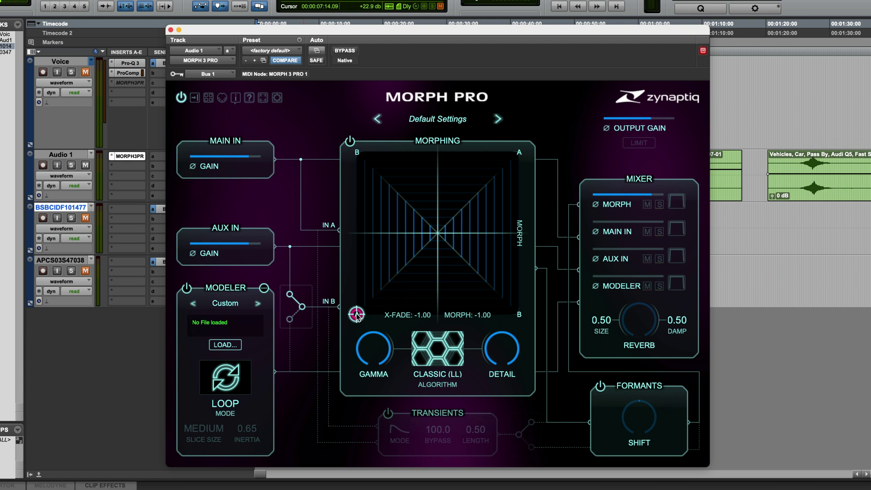
{"action": "left_click_drag", "start_coordinate": [357, 313], "coordinate": [336, 291]}
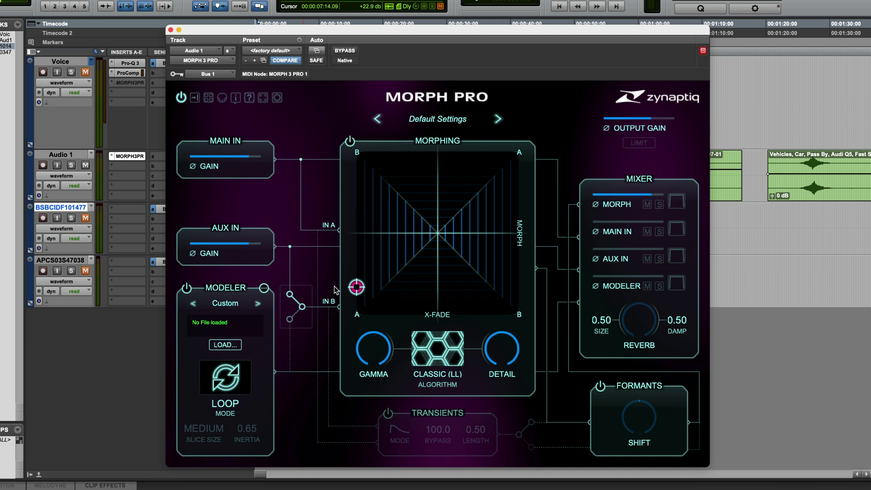
{"action": "left_click_drag", "start_coordinate": [335, 290], "coordinate": [347, 328]}
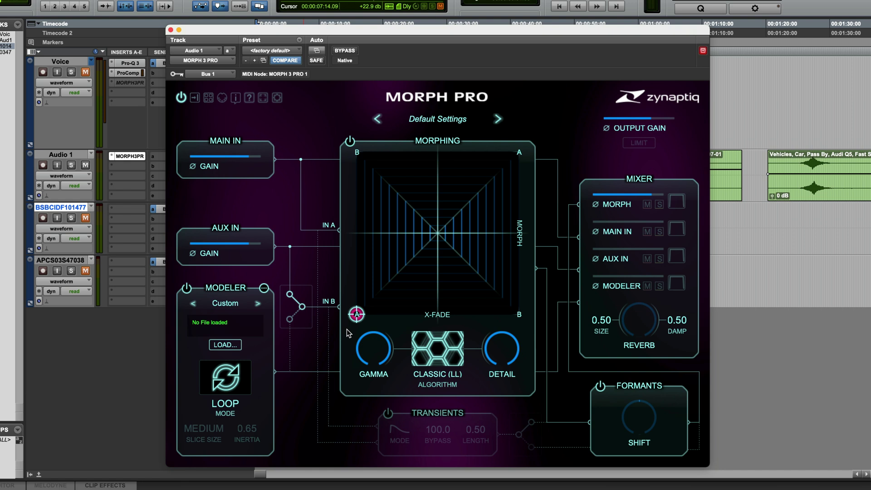
{"action": "key", "text": "space"}
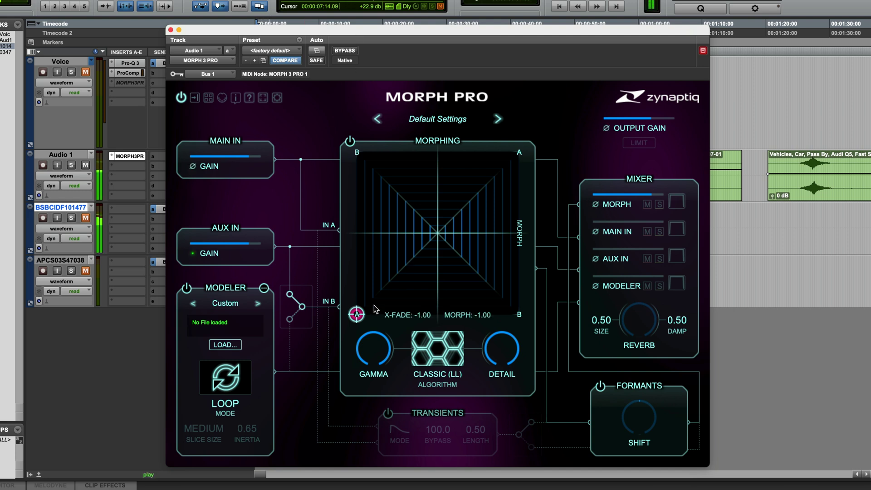
{"action": "left_click_drag", "start_coordinate": [357, 312], "coordinate": [279, 210]}
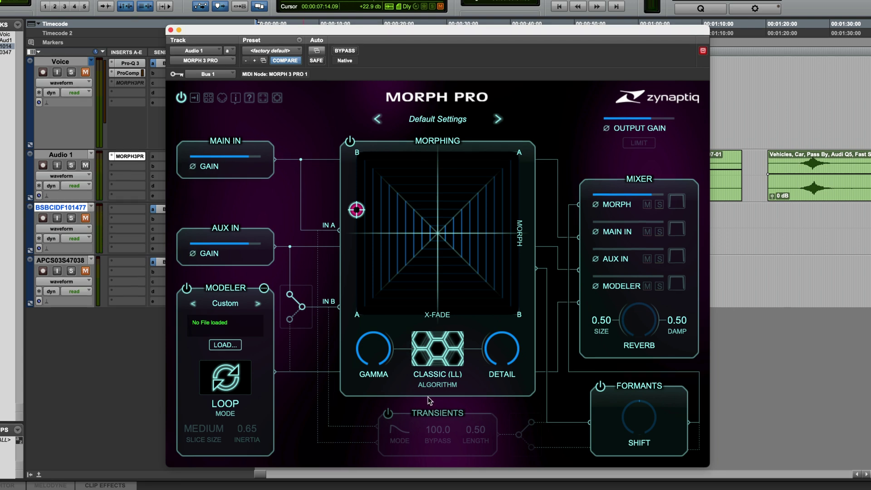
Audition the bird and motor morph with the Imprint Smooth algorithm and the Imprint Crystal algorithm
{"action": "left_click", "coordinate": [453, 344]}
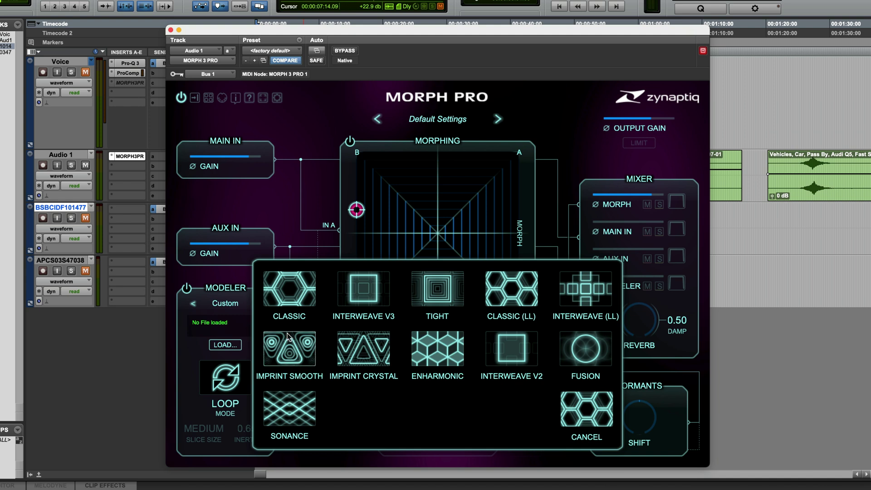
{"action": "left_click", "coordinate": [289, 349]}
{"action": "key", "text": "space"}
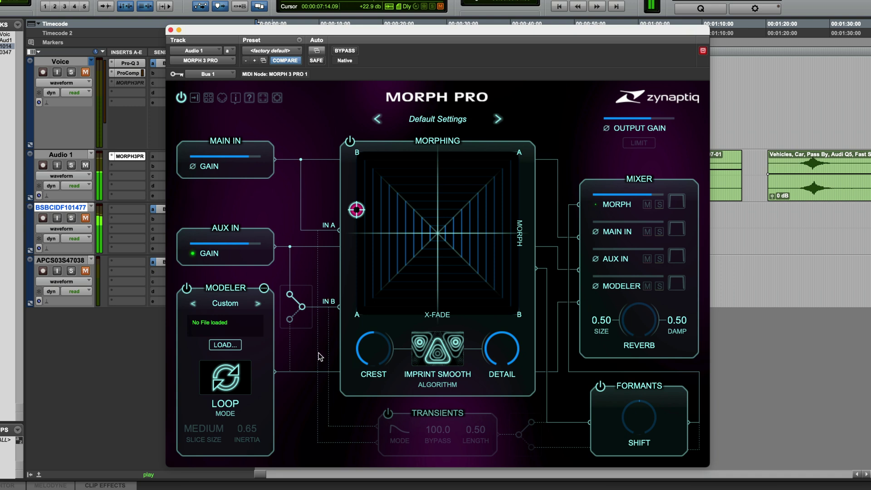
{"action": "left_click", "coordinate": [456, 359]}
{"action": "left_click", "coordinate": [363, 358]}
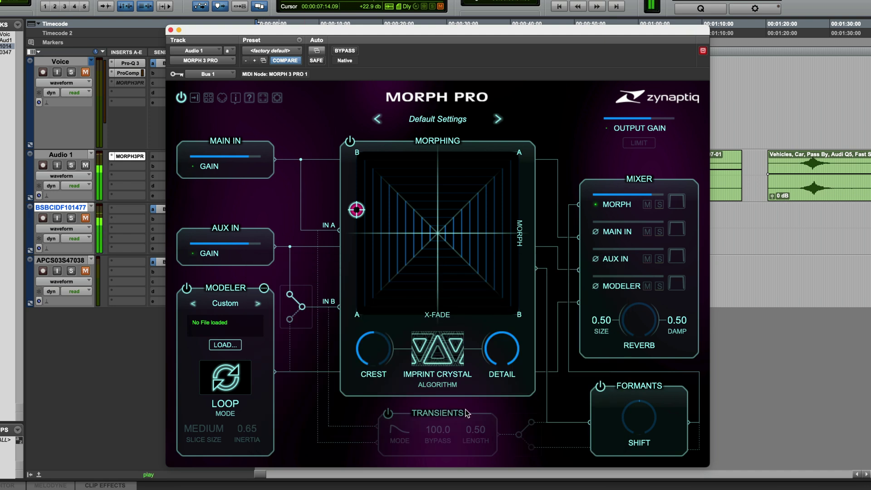
Set the morphing algorithm to Sonance and sweep the puck across the pad towards X-Fade B during playback
{"action": "left_click", "coordinate": [437, 342]}
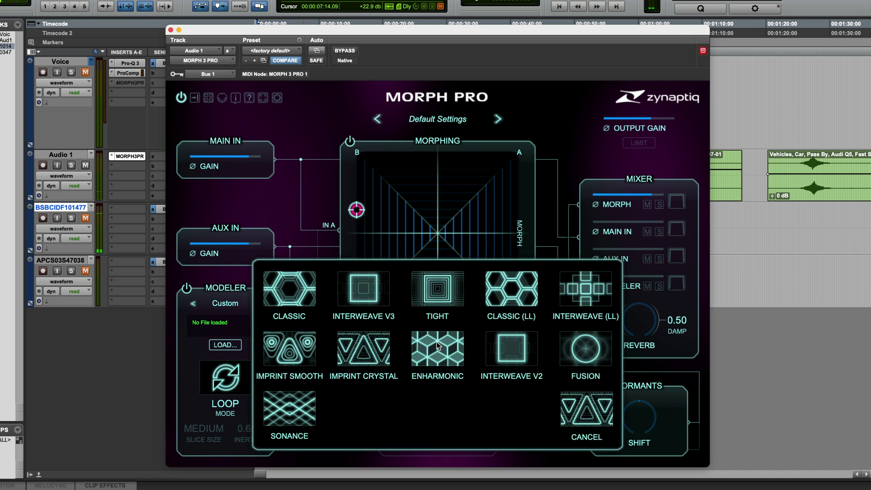
{"action": "left_click", "coordinate": [289, 410]}
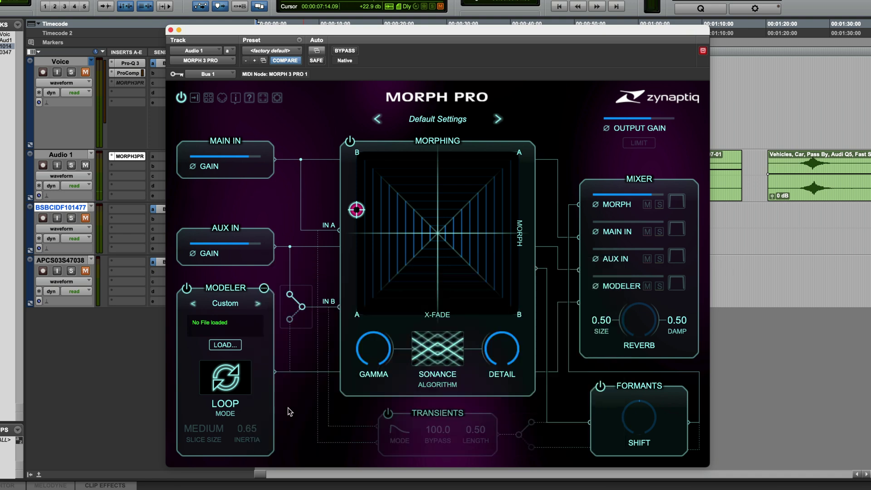
{"action": "key", "text": "space"}
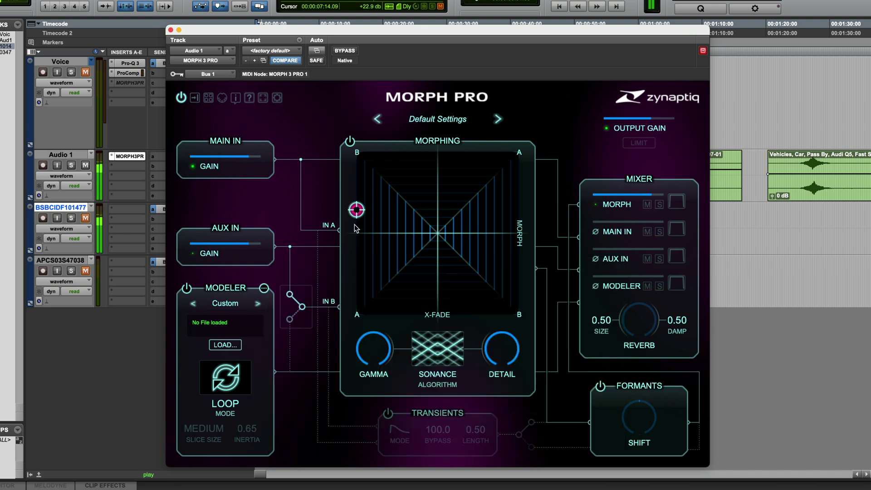
{"action": "left_click_drag", "start_coordinate": [357, 209], "coordinate": [515, 253]}
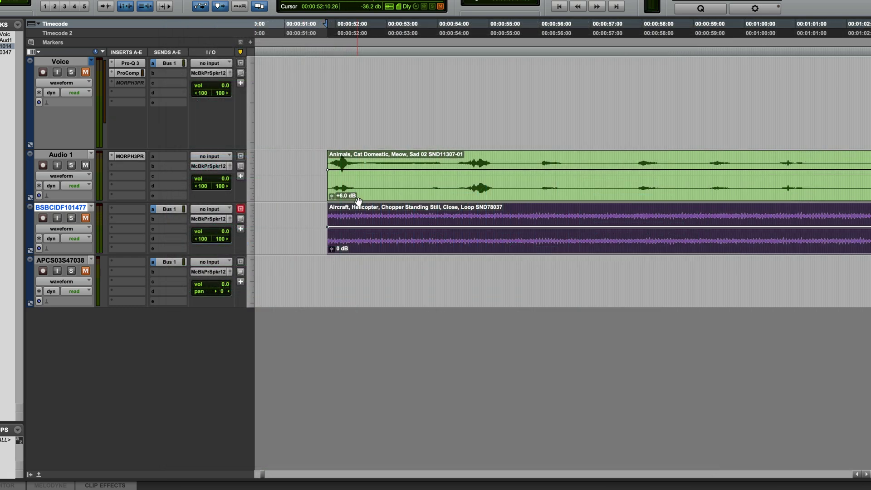
Play the cat meow and helicopter clips through Audio 1's Morph 3 Pro, raising Morph to about 0.19 at X-Fade -1.00
{"action": "left_click", "coordinate": [359, 200]}
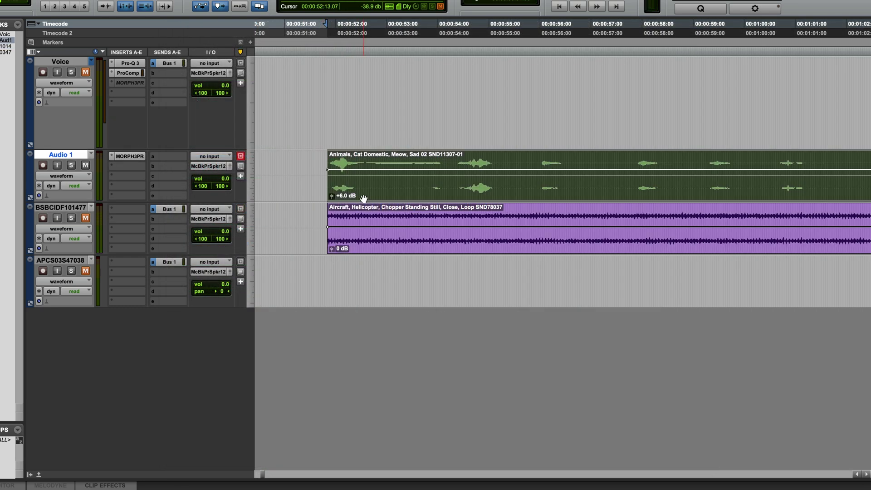
{"action": "left_click", "coordinate": [372, 247]}
{"action": "left_click", "coordinate": [130, 156]}
{"action": "key", "text": "space"}
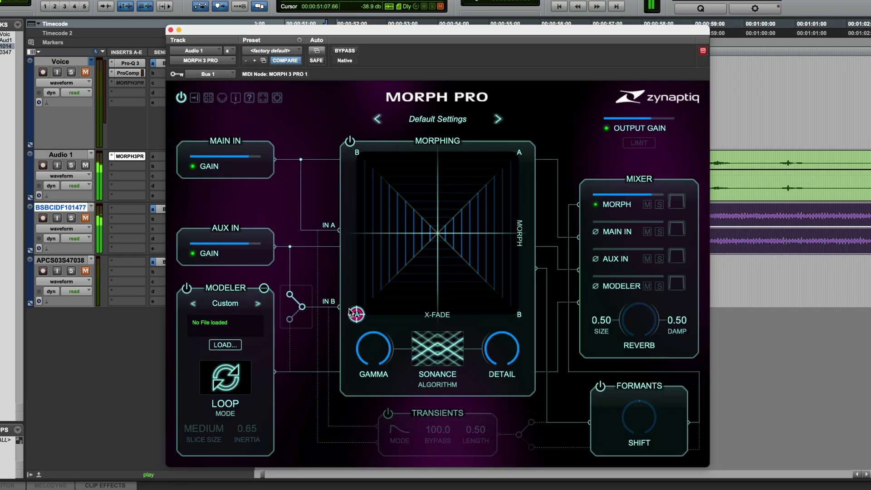
{"action": "left_click_drag", "start_coordinate": [357, 318], "coordinate": [333, 205]}
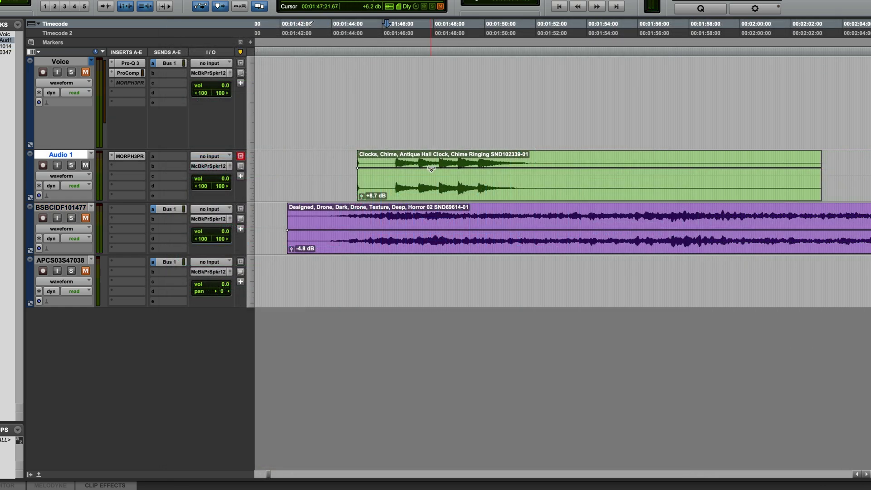
Morph the clock chime with the dark drone in Audio 1's Morph 3 Pro, starting playback at Morph -0.34 and raising the puck towards B
{"action": "left_click", "coordinate": [131, 157]}
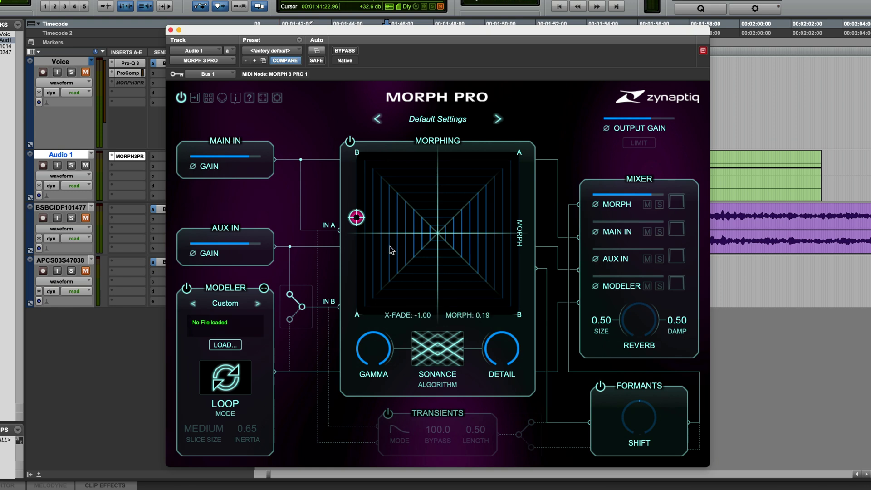
{"action": "left_click_drag", "start_coordinate": [357, 218], "coordinate": [359, 264]}
{"action": "key", "text": "space"}
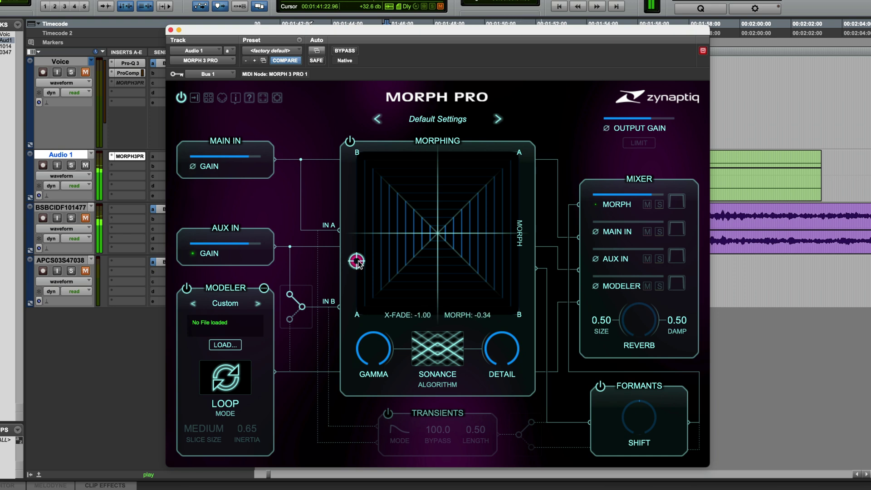
{"action": "left_click_drag", "start_coordinate": [360, 263], "coordinate": [328, 213]}
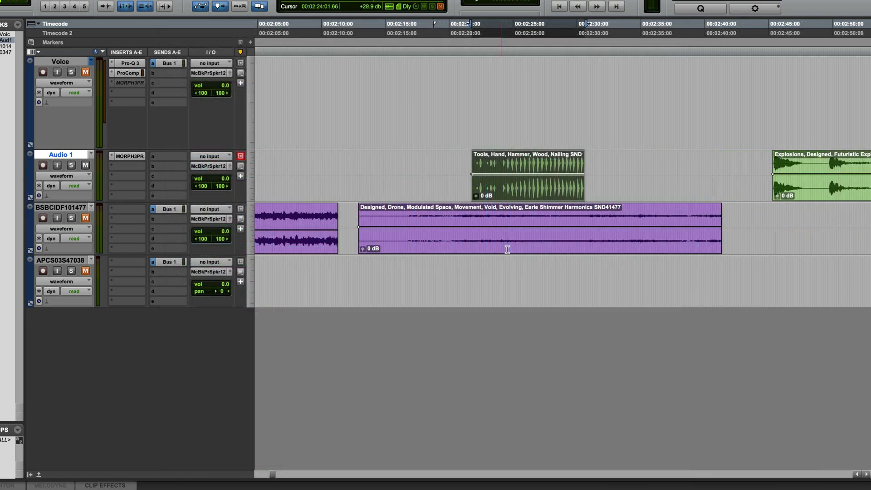
Play the hammer and eerie drone clips through Audio 1's Morph 3 Pro with the Fusion algorithm, raising Morph to 0.33 at X-Fade -1.00
{"action": "left_click", "coordinate": [129, 156]}
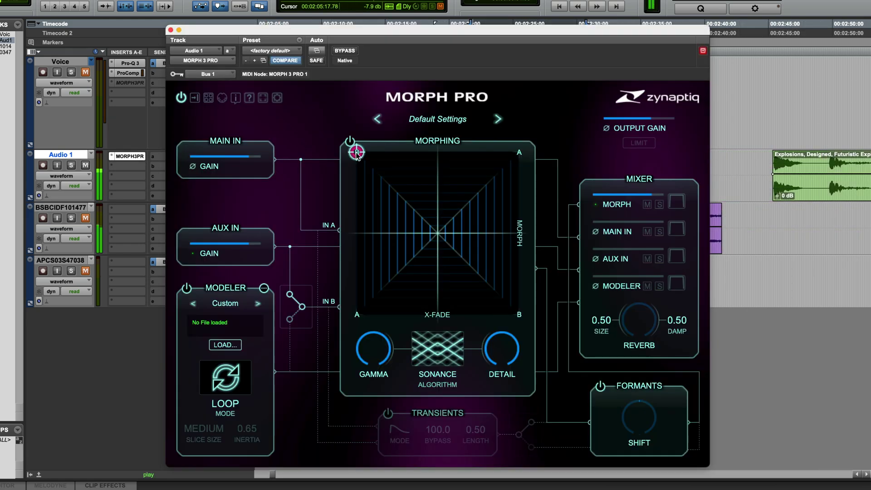
{"action": "left_click_drag", "start_coordinate": [357, 155], "coordinate": [359, 250]}
{"action": "left_click", "coordinate": [437, 349]}
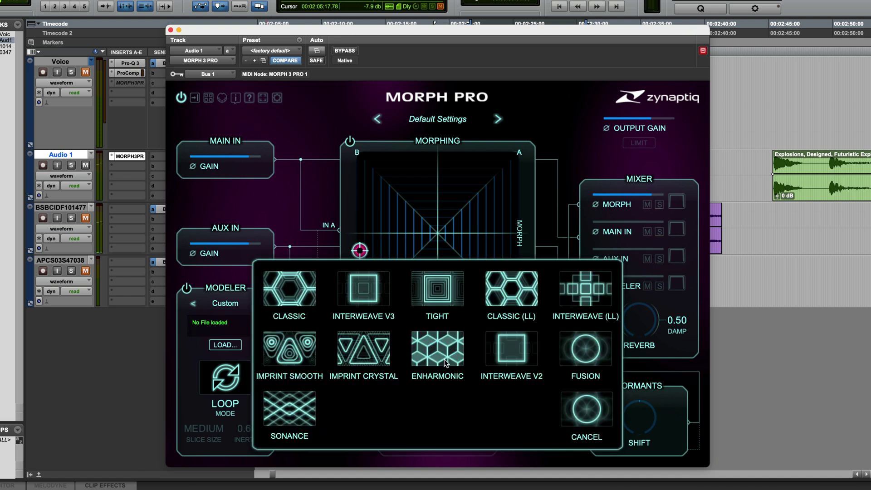
{"action": "left_click", "coordinate": [590, 361]}
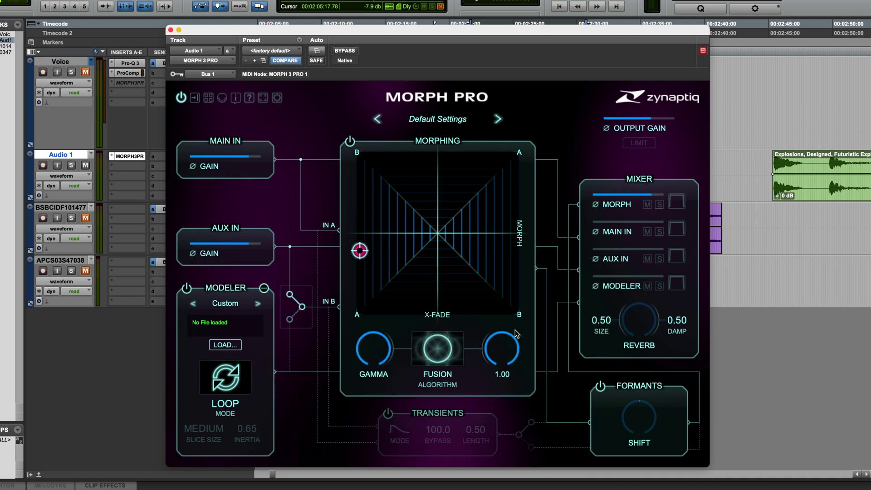
{"action": "key", "text": "space"}
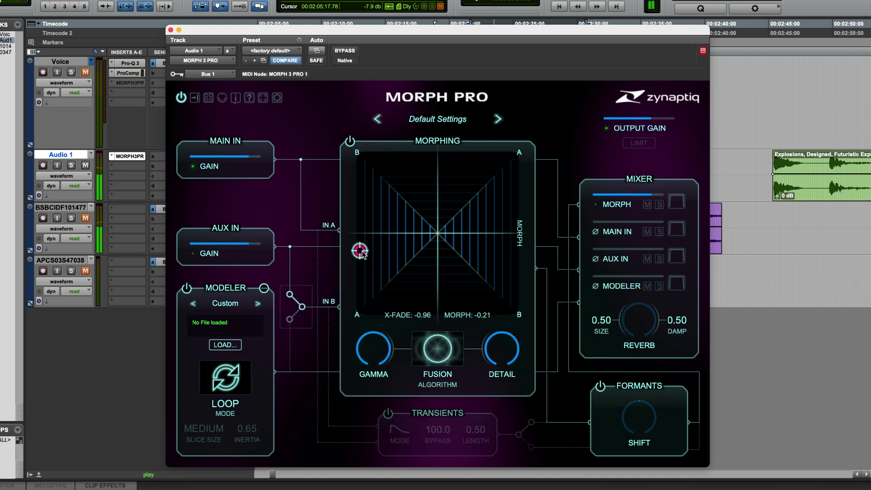
{"action": "left_click_drag", "start_coordinate": [362, 252], "coordinate": [356, 207]}
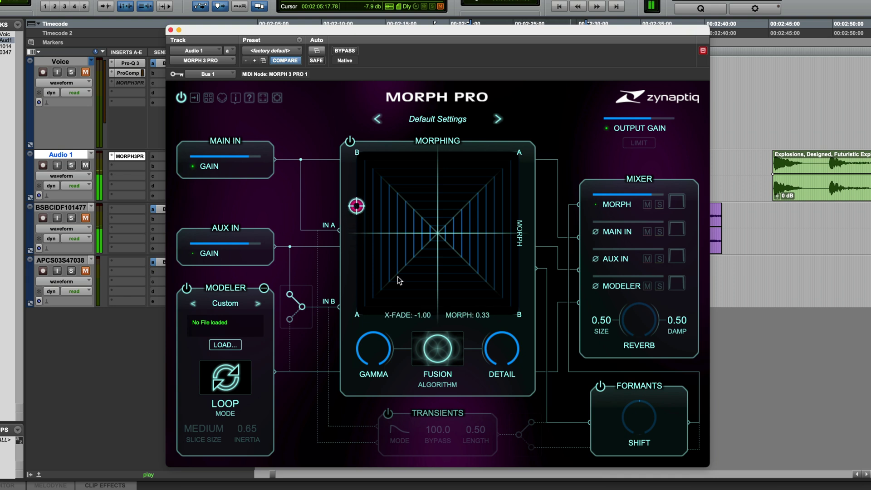
Lower the morph's Gamma slightly and raise the mixer's Reverb amount to about 0.73
{"action": "left_click_drag", "start_coordinate": [386, 336], "coordinate": [361, 385]}
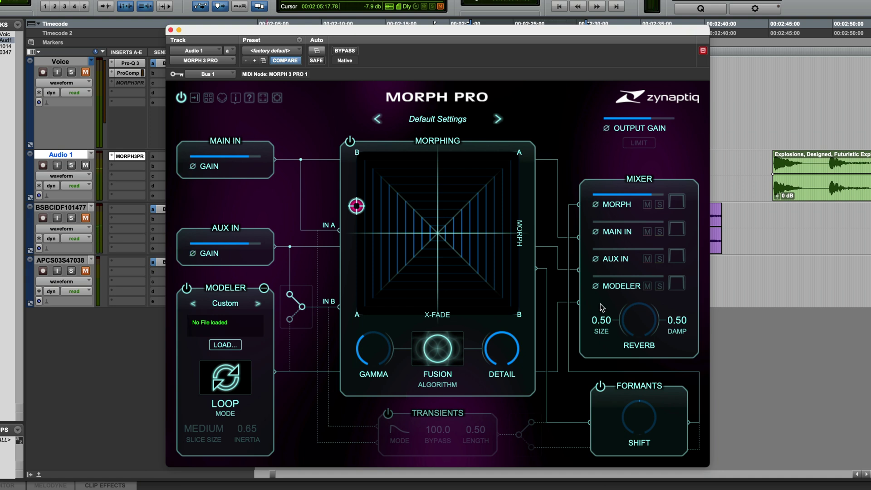
{"action": "left_click_drag", "start_coordinate": [642, 334], "coordinate": [634, 310]}
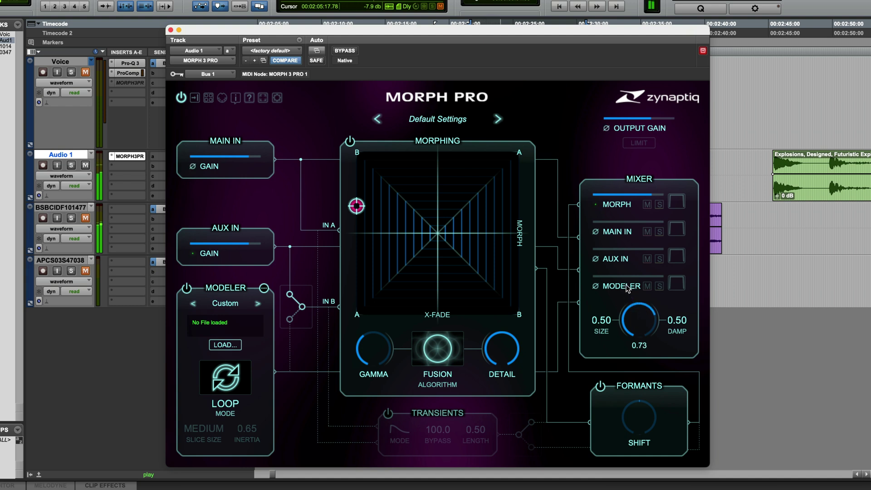
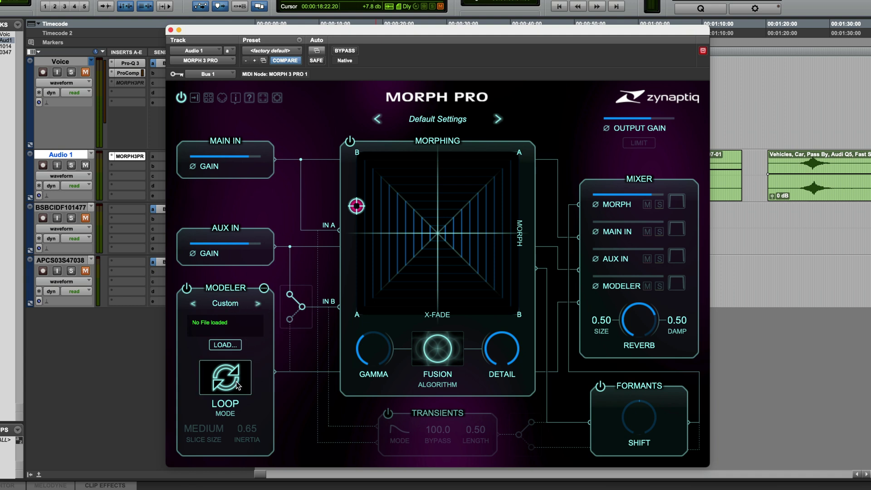
Load the Modular Data Chaos factory preset into the Modeler and route the Modeler to In B
{"action": "left_click", "coordinate": [236, 311]}
{"action": "mouse_move", "coordinate": [240, 306]}
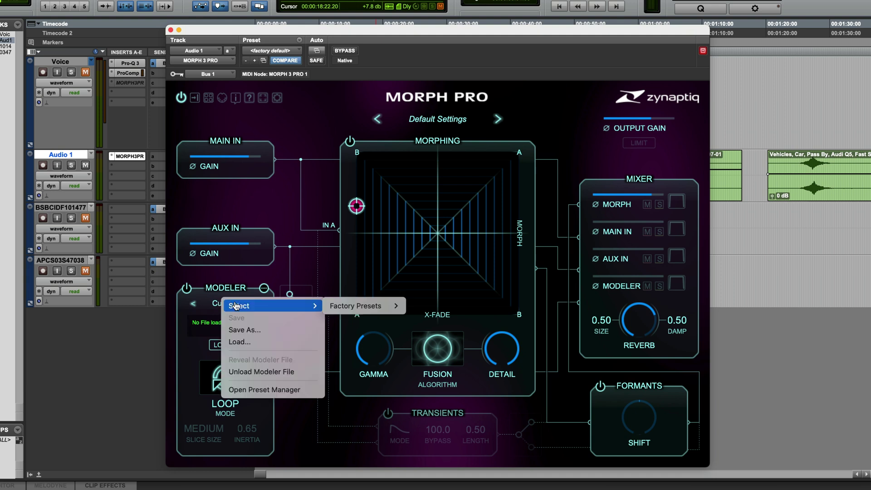
{"action": "mouse_move", "coordinate": [337, 309]}
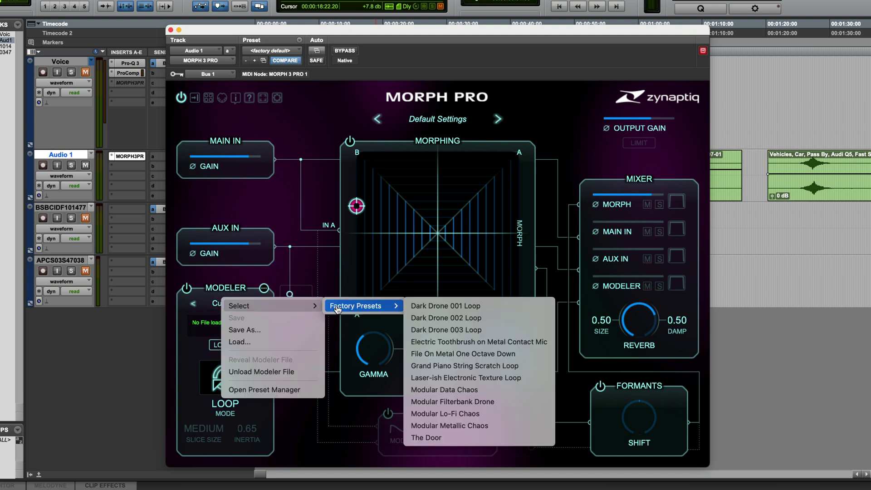
{"action": "left_click", "coordinate": [450, 391]}
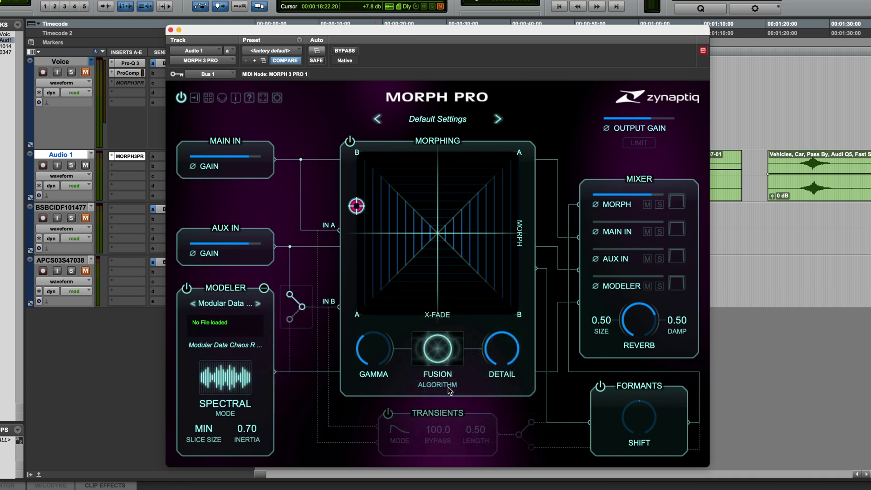
{"action": "left_click", "coordinate": [292, 318]}
Set the morph puck to X-Fade -1.00 and Morph -0.46, and play back the morph with the Modeler
{"action": "left_click_drag", "start_coordinate": [356, 206], "coordinate": [338, 271]}
{"action": "key", "text": "space"}
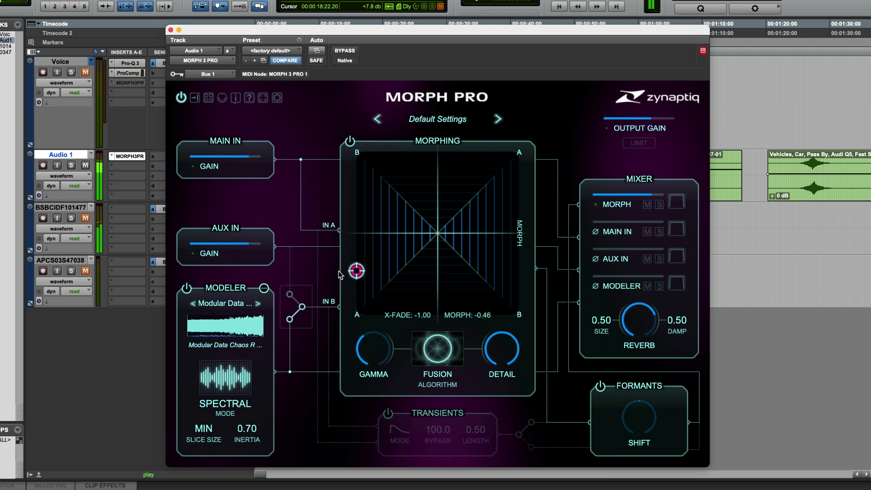
Switch the Modeler to the Modular Filterbank Drone preset and raise the morph puck towards B during playback
{"action": "left_click", "coordinate": [257, 303]}
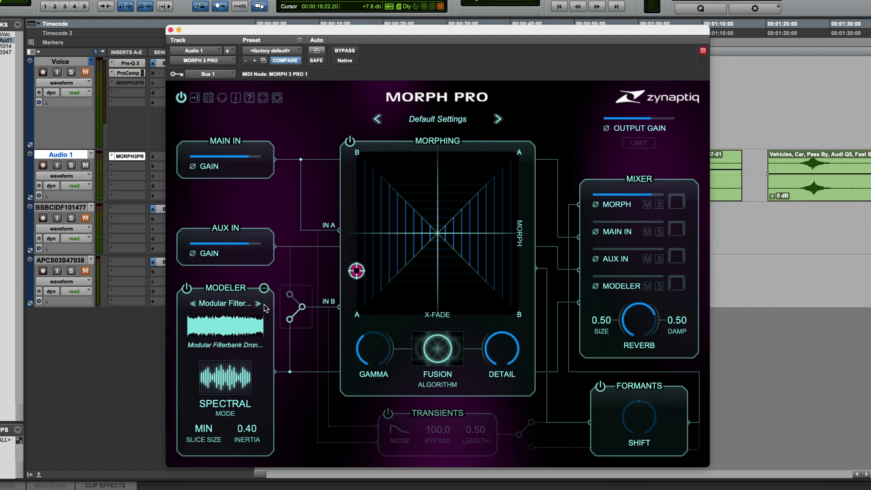
{"action": "key", "text": "space"}
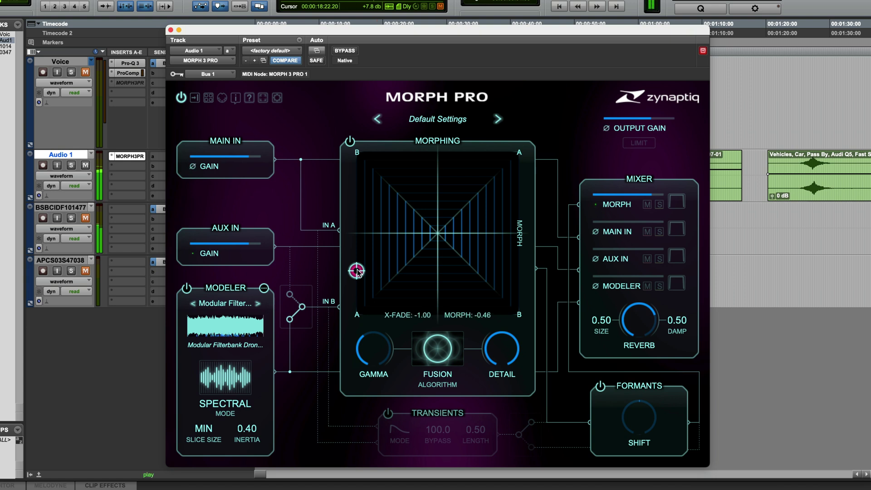
{"action": "left_click_drag", "start_coordinate": [358, 271], "coordinate": [335, 224]}
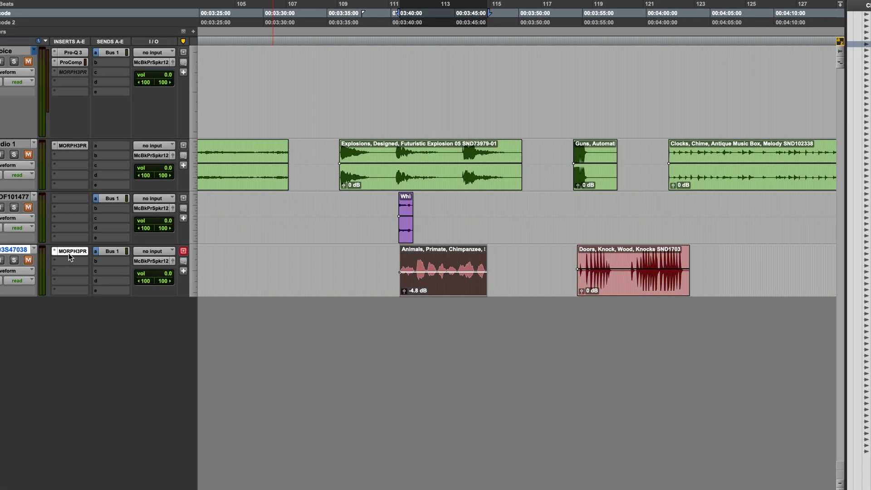
Open the MORPH 3 PRO insert on the chimpanzee track and raise the morph puck from the A corner to just above mid-height during playback
{"action": "left_click", "coordinate": [94, 292]}
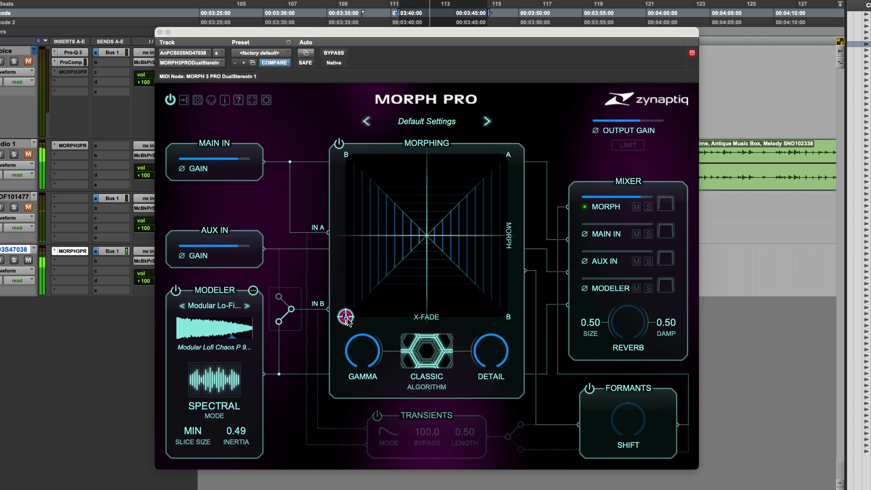
{"action": "left_click", "coordinate": [347, 321]}
{"action": "mouse_move", "coordinate": [347, 321]}
{"action": "left_mouse_down"}
{"action": "mouse_move", "coordinate": [345, 155]}
{"action": "mouse_move", "coordinate": [341, 202]}
{"action": "mouse_move", "coordinate": [314, 265]}
{"action": "mouse_move", "coordinate": [312, 256]}
{"action": "mouse_move", "coordinate": [351, 253]}
{"action": "mouse_move", "coordinate": [333, 218]}
{"action": "left_mouse_up"}
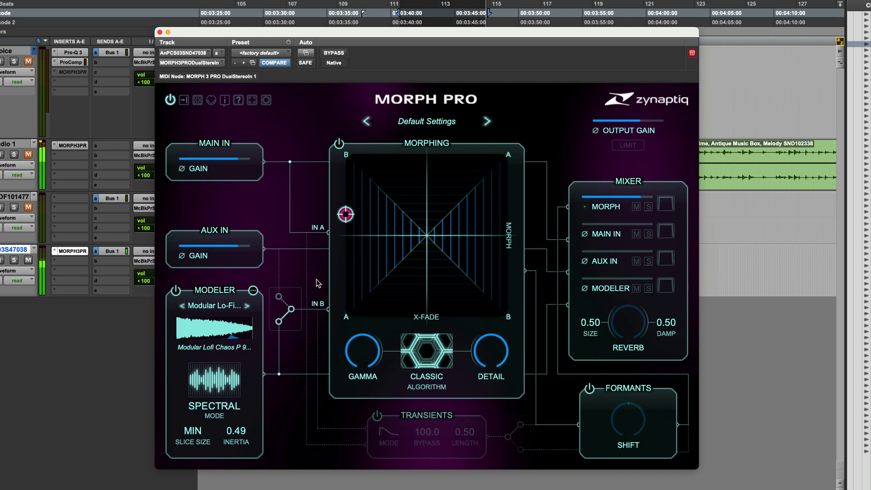
Load the Voice Robot-i-fy A factory preset, play the chimpanzee clip, and move the morph puck further towards the nearest B corner
{"action": "left_click", "coordinate": [437, 125]}
{"action": "mouse_move", "coordinate": [453, 128]}
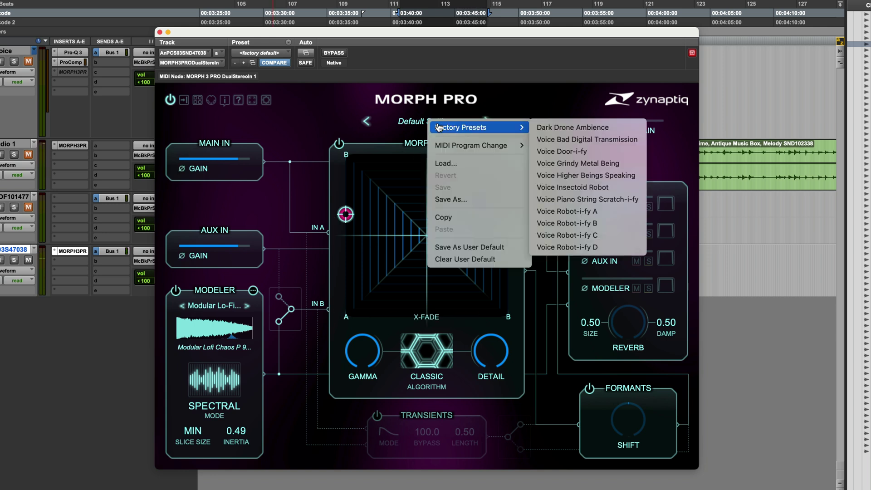
{"action": "left_click", "coordinate": [594, 212]}
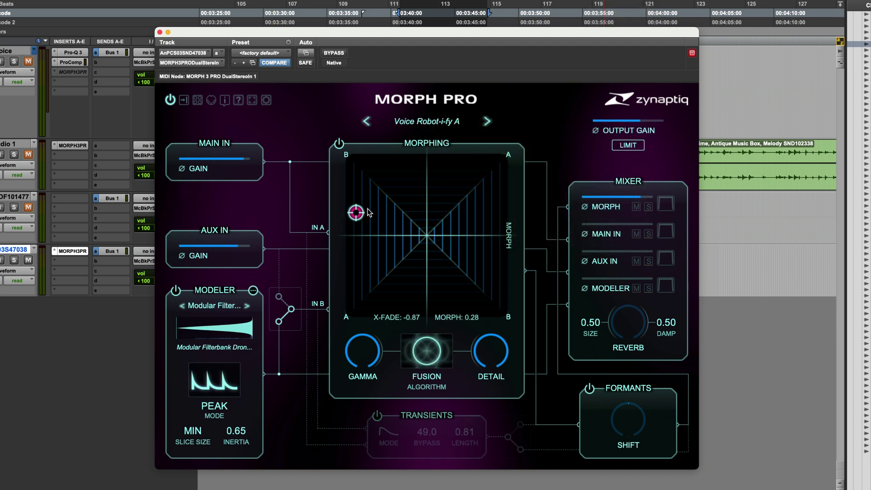
{"action": "key", "text": "space"}
{"action": "mouse_move", "coordinate": [356, 212]}
{"action": "left_mouse_down"}
{"action": "mouse_move", "coordinate": [345, 274]}
{"action": "mouse_move", "coordinate": [329, 200]}
{"action": "left_mouse_up"}
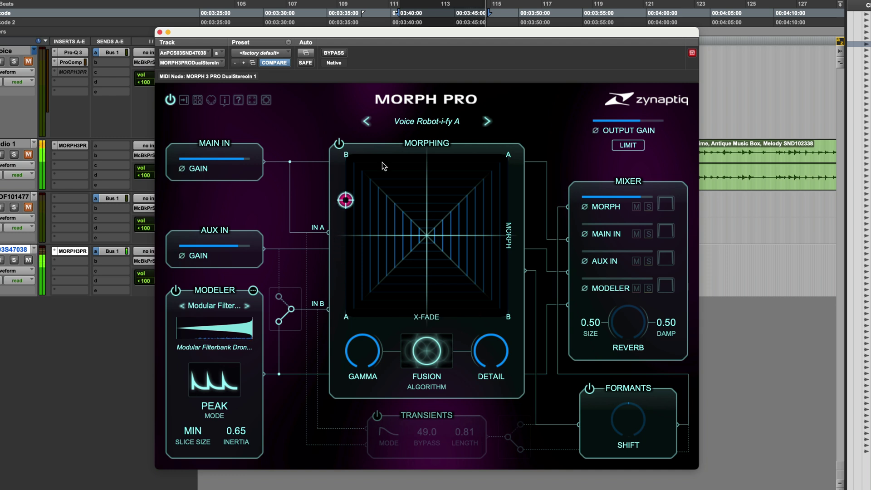
Switch to the Voice Robot-i-fy B preset and move the morph puck across to the opposite X-Fade side, slightly above centre
{"action": "left_click", "coordinate": [488, 123]}
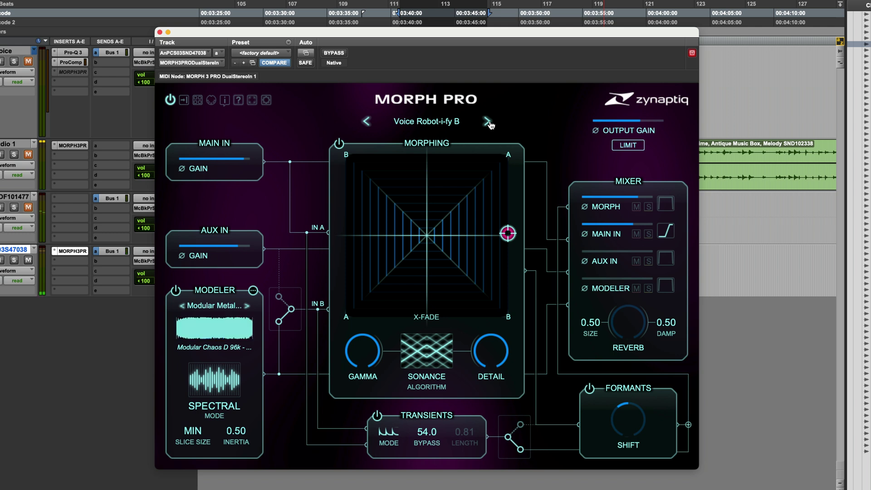
{"action": "mouse_move", "coordinate": [508, 233]}
{"action": "left_mouse_down"}
{"action": "mouse_move", "coordinate": [509, 222]}
{"action": "mouse_move", "coordinate": [507, 272]}
{"action": "mouse_move", "coordinate": [359, 270]}
{"action": "mouse_move", "coordinate": [350, 267]}
{"action": "mouse_move", "coordinate": [336, 213]}
{"action": "mouse_move", "coordinate": [352, 205]}
{"action": "left_mouse_up"}
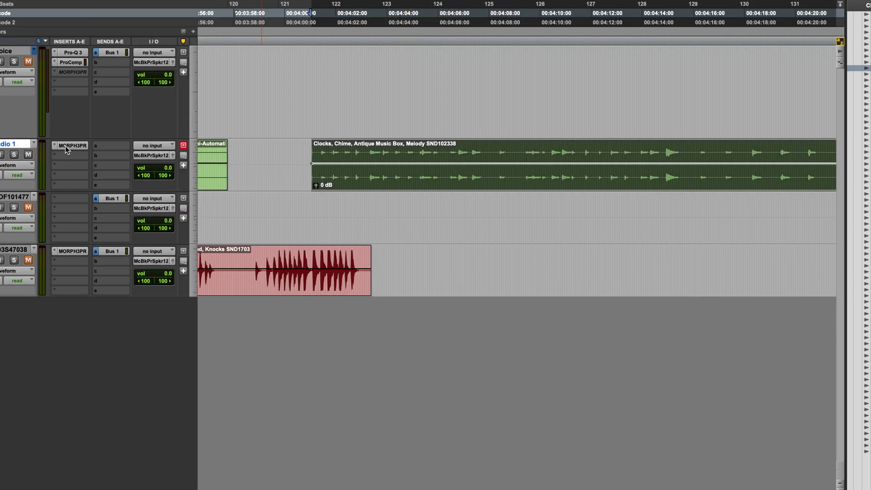
Open the Morph insert on the Audio 1 track and nudge the morph puck down slightly at X-Fade 1.00 for the music box clip
{"action": "left_click", "coordinate": [68, 146]}
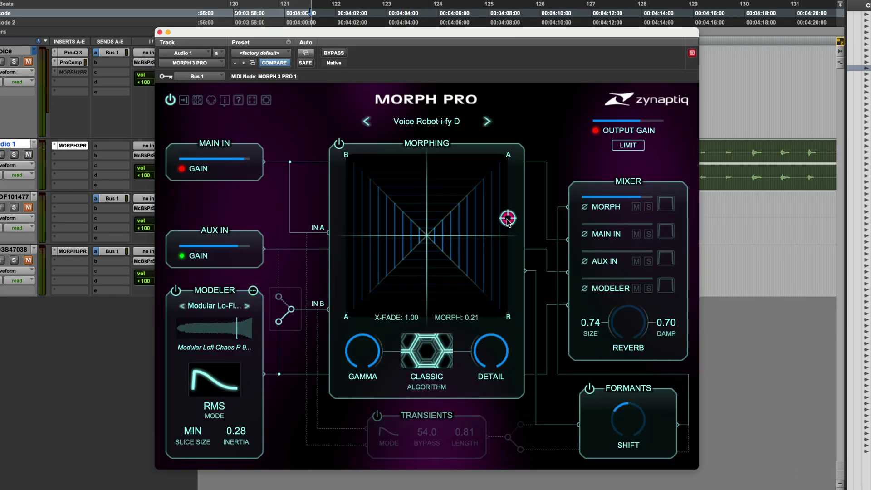
{"action": "mouse_move", "coordinate": [508, 219]}
{"action": "left_mouse_down"}
{"action": "mouse_move", "coordinate": [511, 310]}
{"action": "mouse_move", "coordinate": [511, 222]}
{"action": "left_mouse_up"}
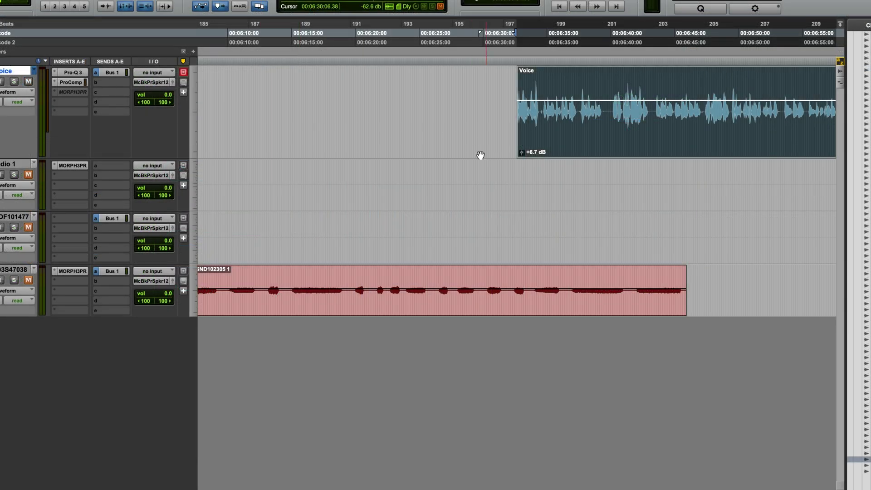
Play back part of the Voice clip without the Morph effect and stop
{"action": "scroll", "coordinate": [480, 155], "scroll_direction": "right", "scroll_amount": 5}
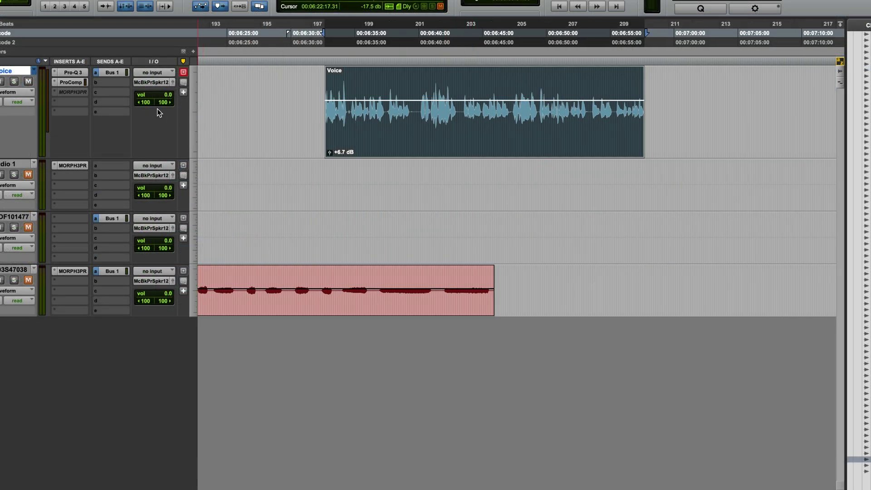
{"action": "key", "text": "space"}
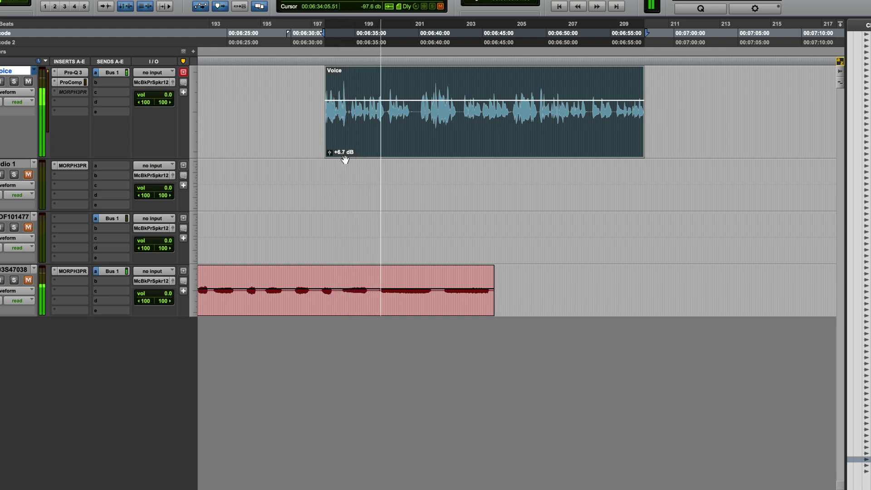
{"action": "key", "text": "space"}
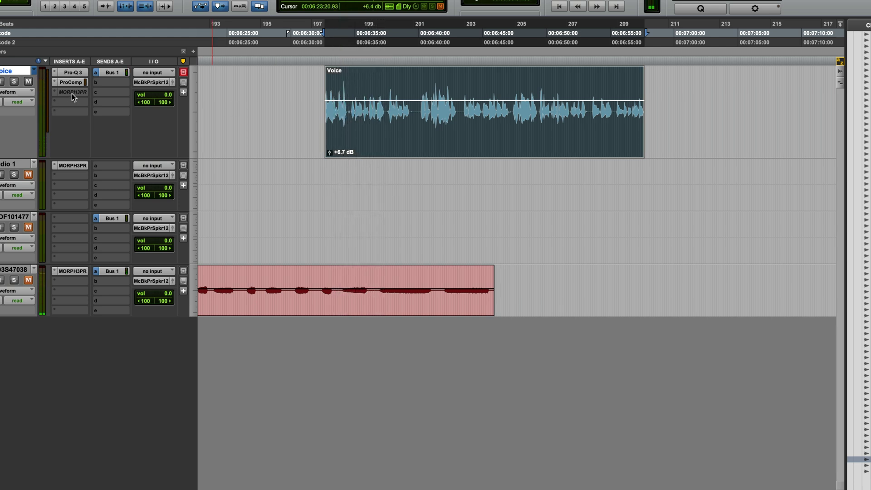
Activate and open the Voice track's MORPH 3 PRO insert and load The Door factory preset into its Modeler
{"action": "left_click", "coordinate": [73, 92]}
{"action": "left_click", "coordinate": [190, 325]}
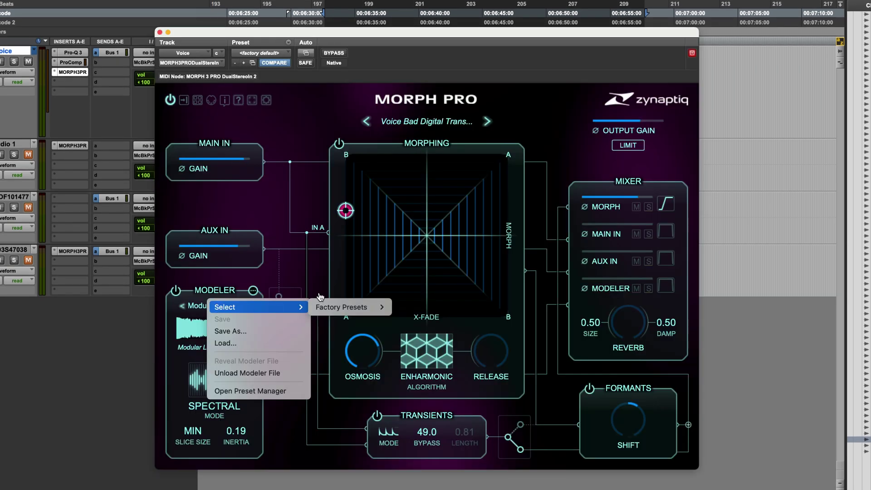
{"action": "mouse_move", "coordinate": [343, 306]}
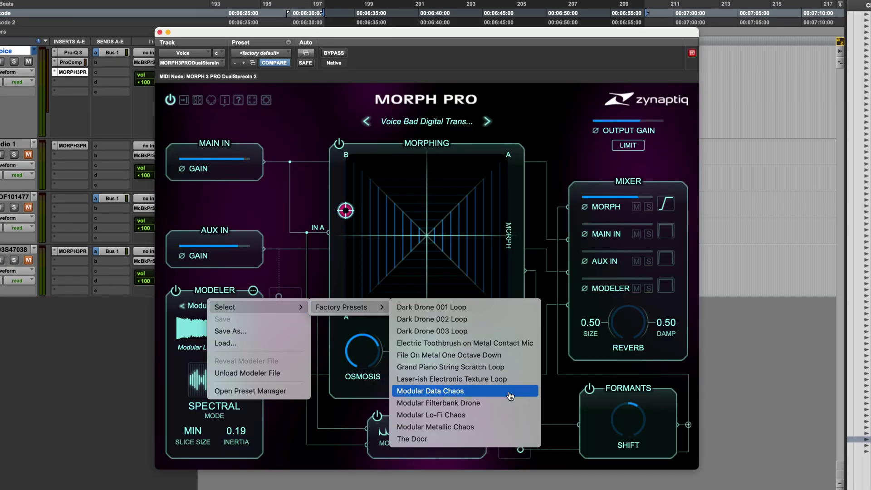
{"action": "left_click", "coordinate": [466, 439]}
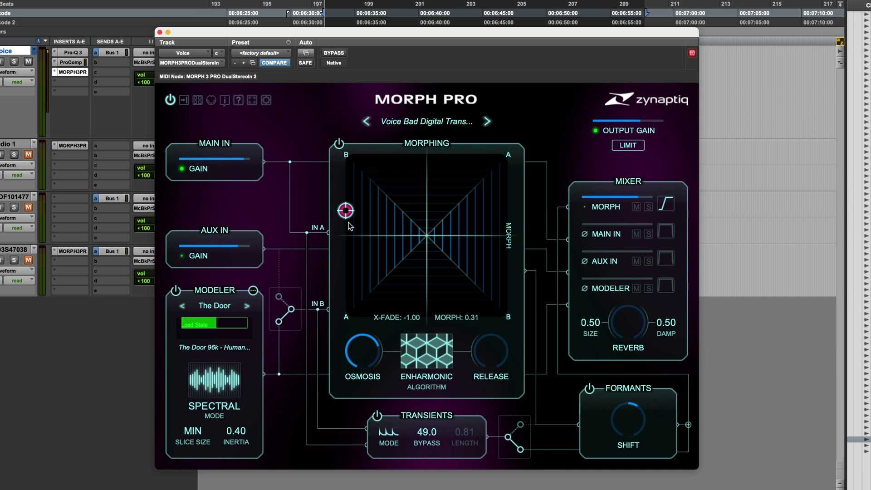
Raise the morph puck to Morph 0.78 at X-Fade -1.00 during voice playback, and bring it back down slightly
{"action": "left_click_drag", "start_coordinate": [347, 211], "coordinate": [328, 175]}
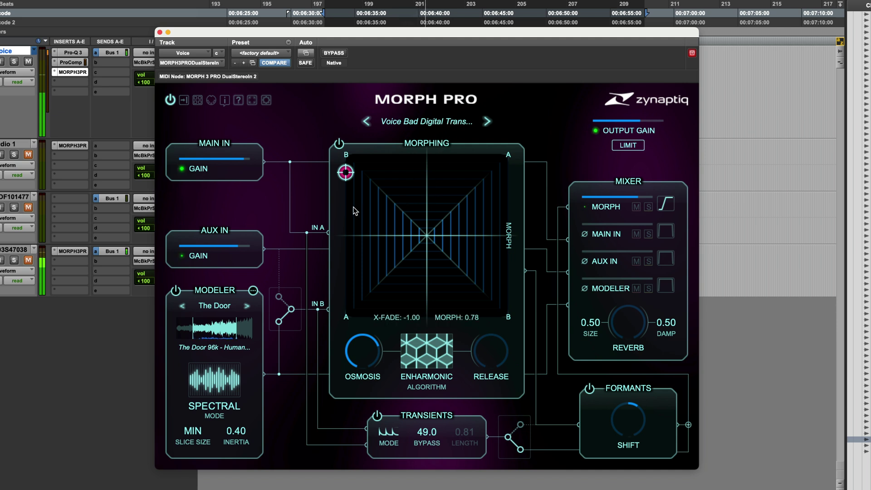
{"action": "left_click_drag", "start_coordinate": [346, 173], "coordinate": [320, 183]}
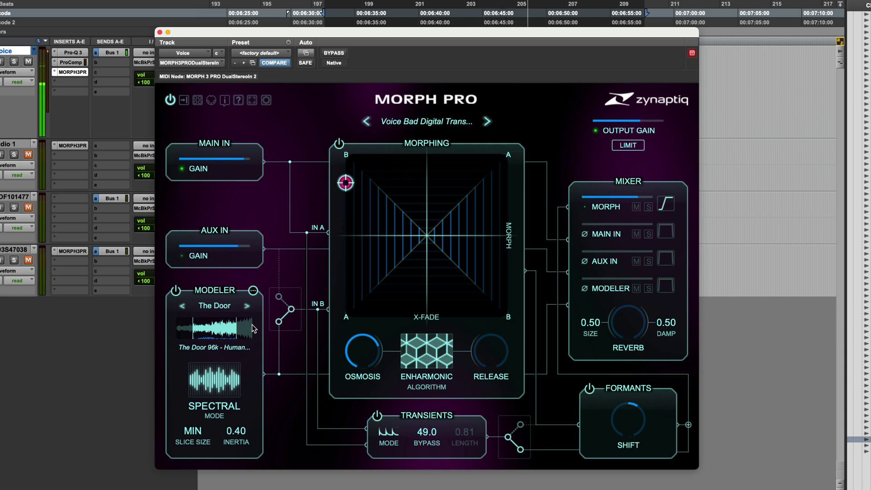
Switch the Modeler to the Grand Piano String Scratch Loop preset and set the morph puck to X-Fade -1.00 and Morph 0.69
{"action": "left_click", "coordinate": [215, 305]}
{"action": "mouse_move", "coordinate": [281, 310]}
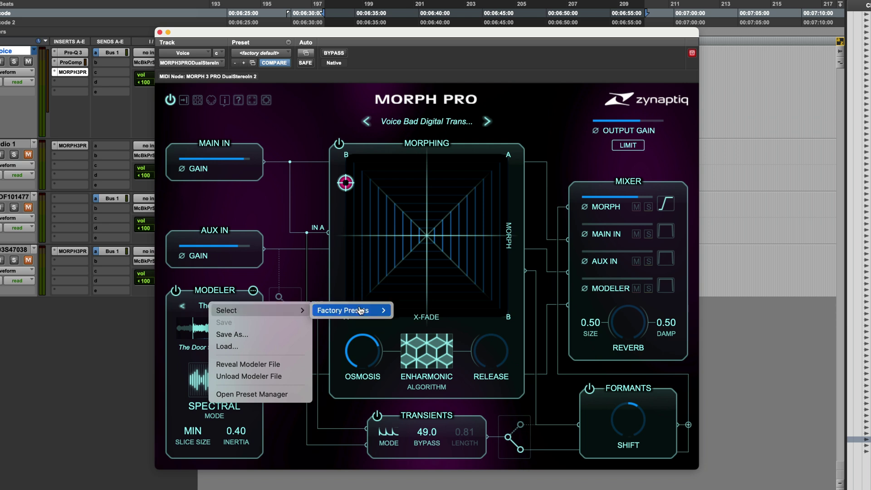
{"action": "mouse_move", "coordinate": [352, 310]}
{"action": "left_click", "coordinate": [458, 370]}
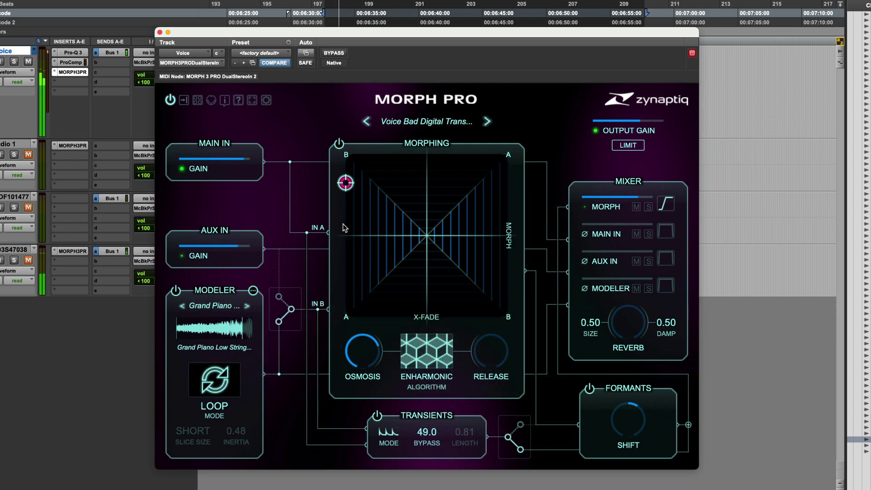
{"action": "left_click_drag", "start_coordinate": [337, 183], "coordinate": [316, 184]}
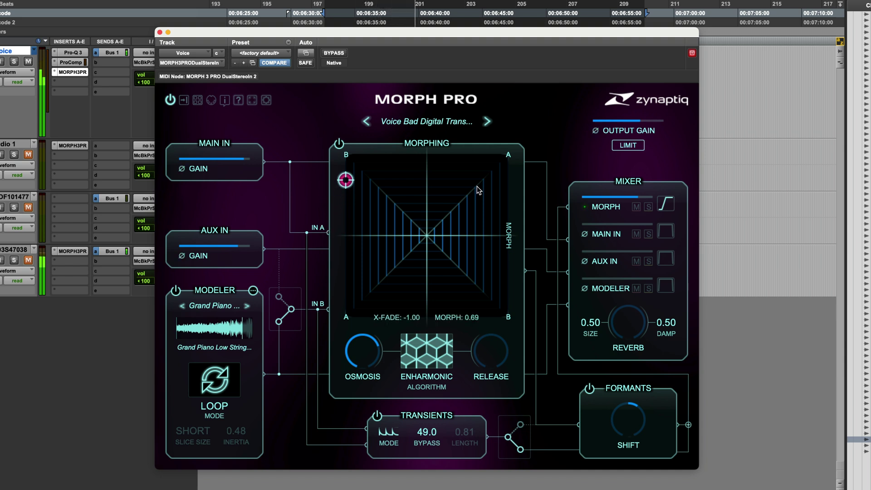
Load the Voice Grindy Metal Being factory preset on the voice and lower the morph puck towards the nearest B corner
{"action": "left_click", "coordinate": [447, 123]}
{"action": "mouse_move", "coordinate": [445, 128]}
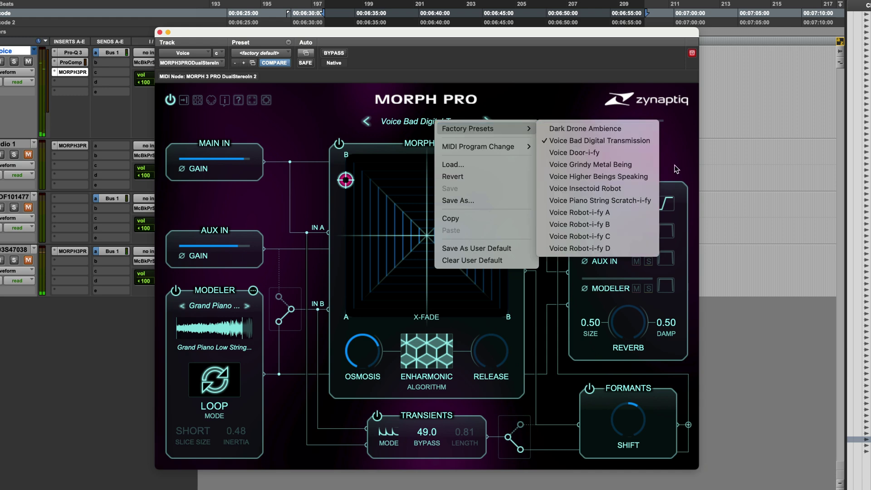
{"action": "left_click", "coordinate": [643, 167]}
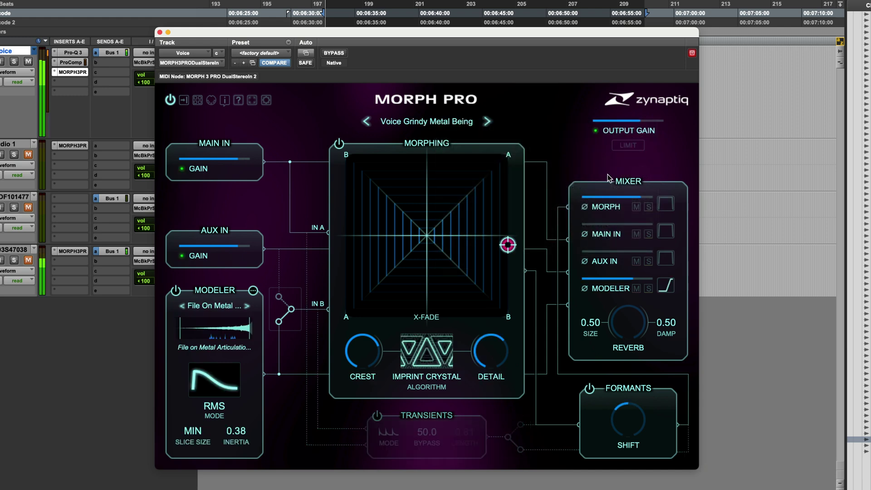
{"action": "left_click_drag", "start_coordinate": [504, 244], "coordinate": [503, 269]}
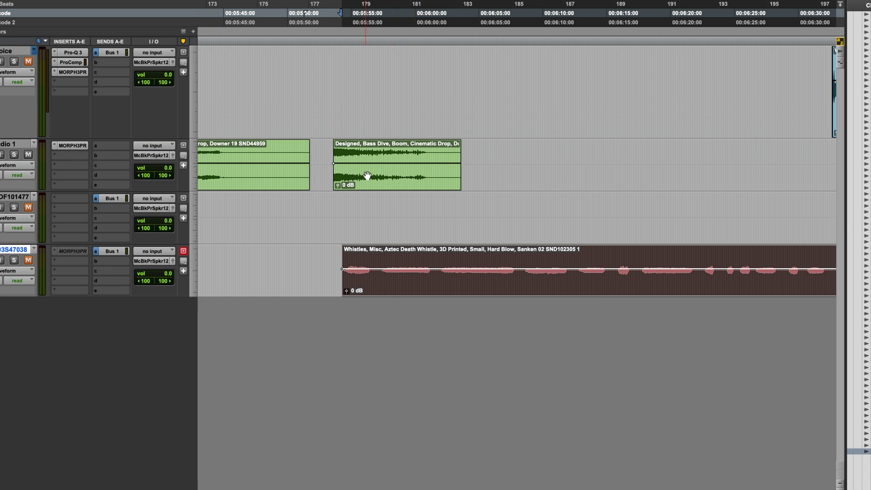
Open Audio 1's Morph insert and sweep the puck from A up to Morph 0.84, settling at Morph 0.54 with X-Fade -1.00
{"action": "left_click", "coordinate": [73, 145]}
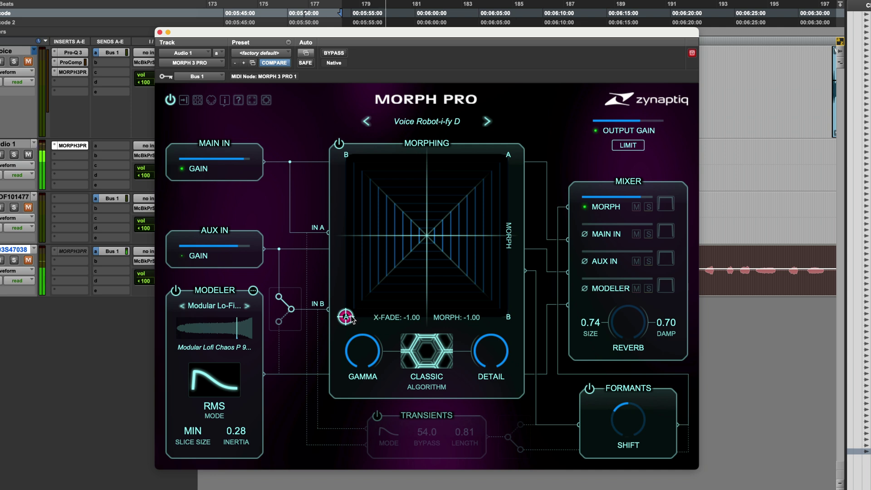
{"action": "left_click_drag", "start_coordinate": [350, 318], "coordinate": [345, 168]}
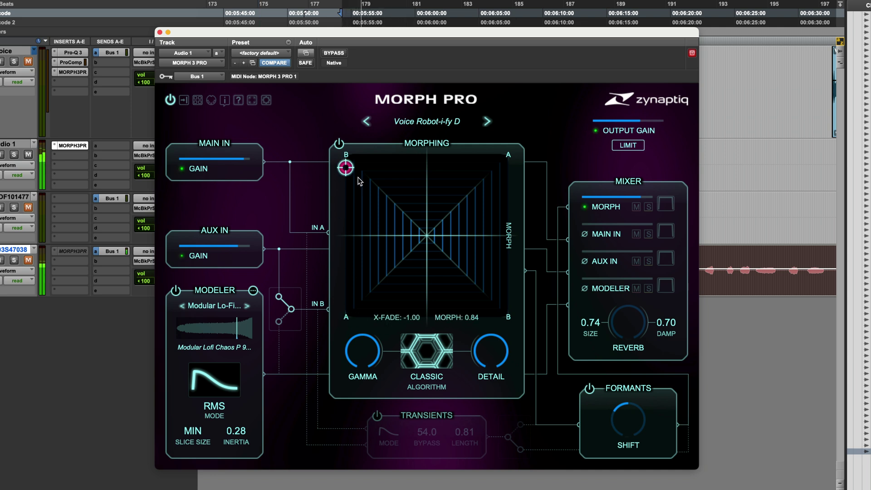
{"action": "left_click_drag", "start_coordinate": [346, 168], "coordinate": [322, 192]}
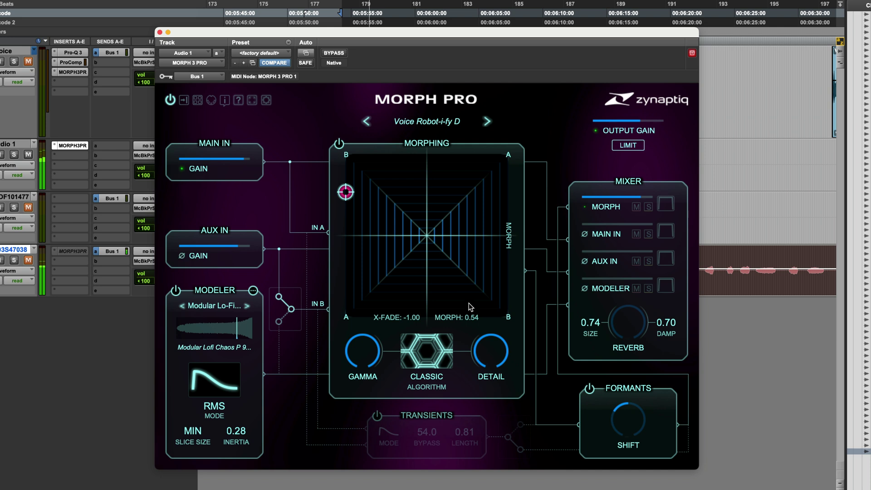
Change the morph algorithm to Interweave V2 and lower the puck to Morph 0.45 at X-Fade -1.00
{"action": "left_click", "coordinate": [428, 361]}
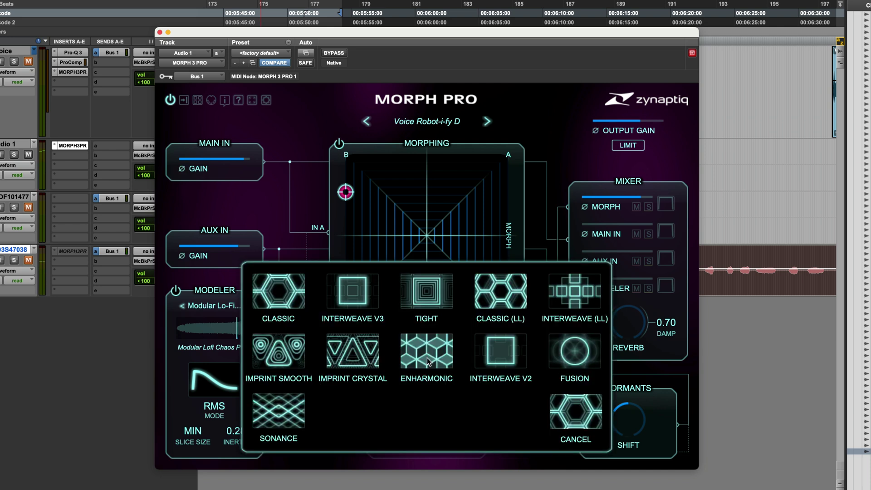
{"action": "left_click", "coordinate": [500, 348]}
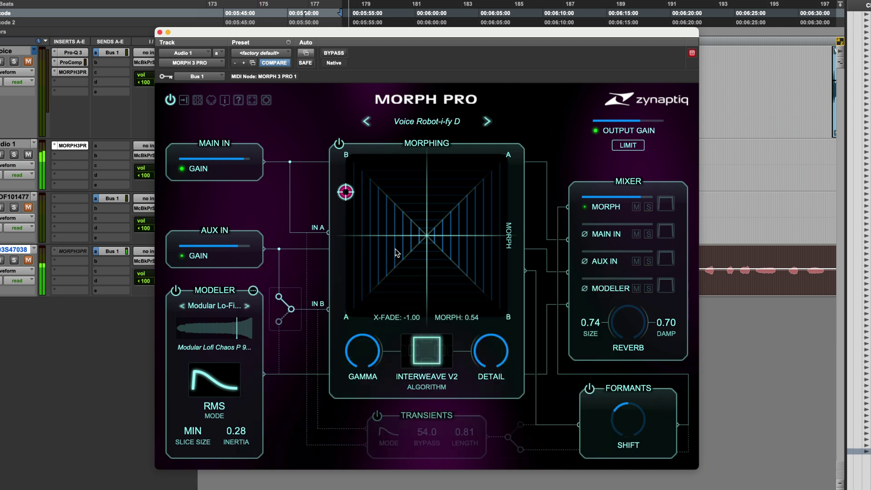
{"action": "mouse_move", "coordinate": [337, 194]}
{"action": "left_mouse_down"}
{"action": "mouse_move", "coordinate": [337, 246]}
{"action": "mouse_move", "coordinate": [338, 201]}
{"action": "left_mouse_up"}
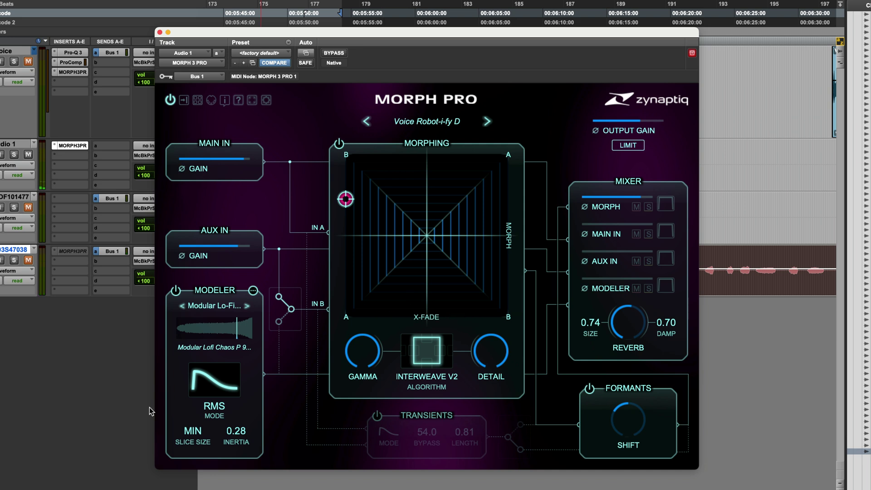
Set the Modeler mode to Peak
{"action": "left_click", "coordinate": [215, 393]}
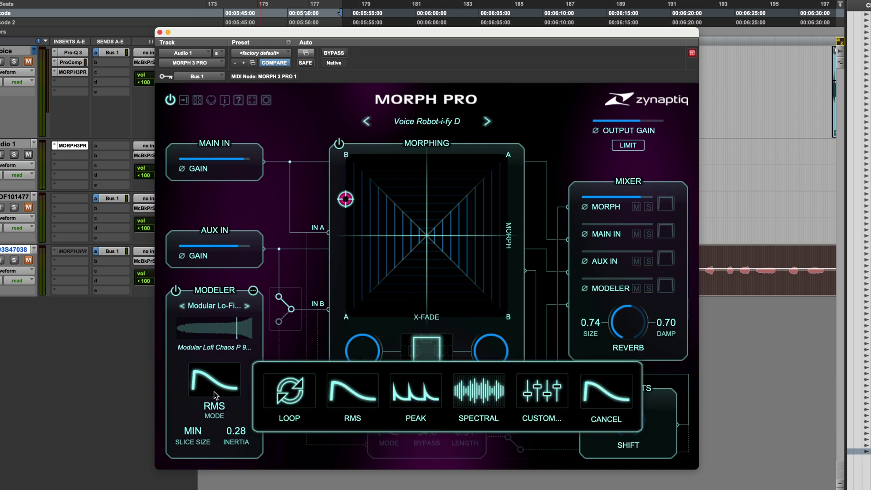
{"action": "left_click", "coordinate": [410, 392]}
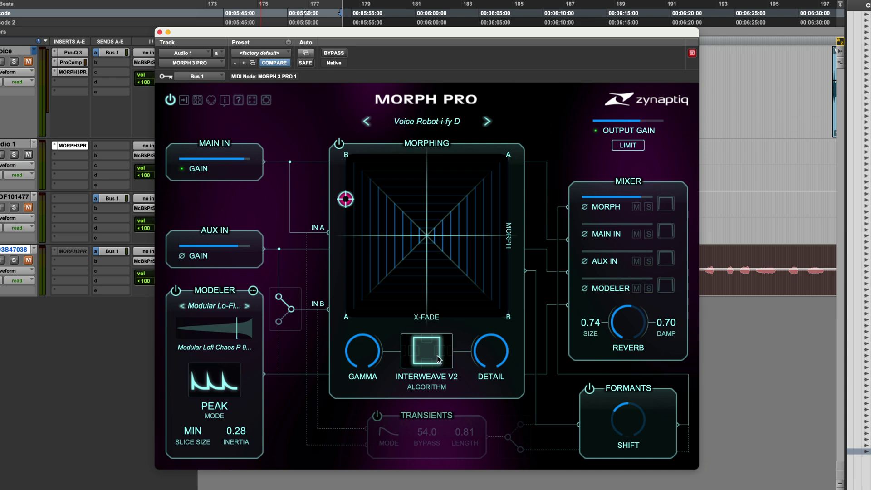
Lower the morph's Gamma to about 0.46 and reduce its Detail, and move the puck slightly down and inward during playback
{"action": "left_click_drag", "start_coordinate": [360, 356], "coordinate": [337, 409]}
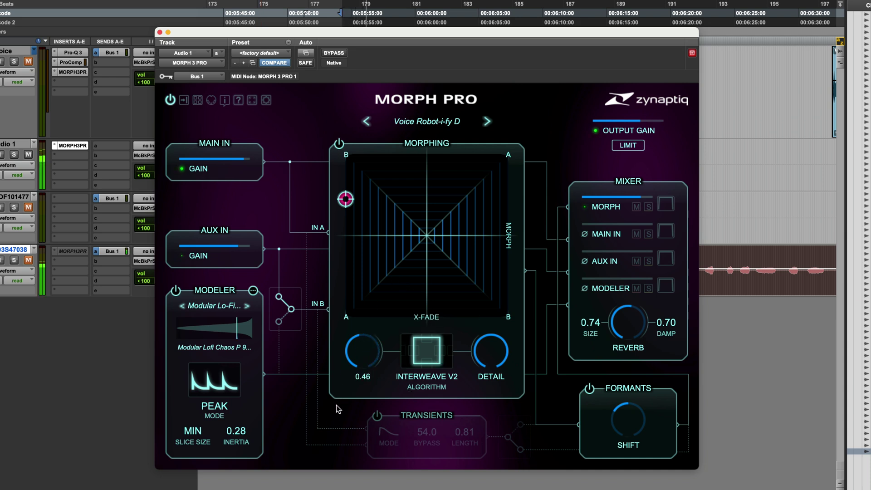
{"action": "left_click_drag", "start_coordinate": [485, 349], "coordinate": [458, 413]}
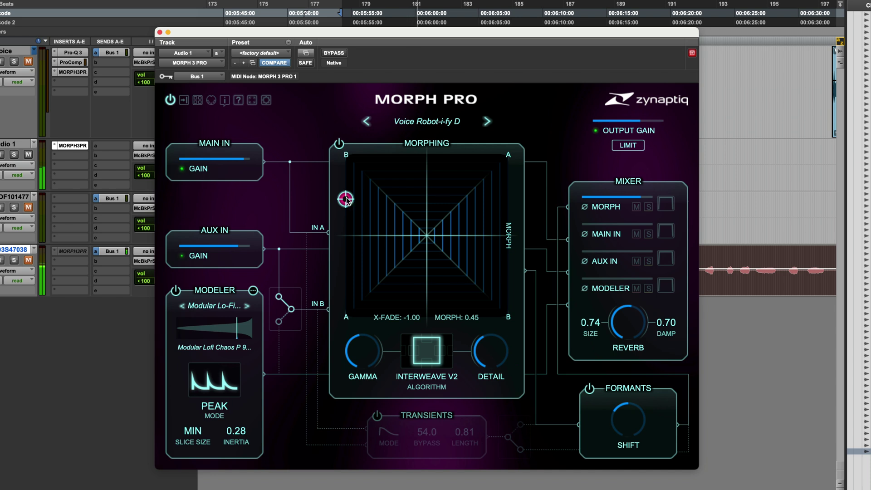
{"action": "mouse_move", "coordinate": [347, 200]}
{"action": "left_mouse_down"}
{"action": "mouse_move", "coordinate": [344, 265]}
{"action": "mouse_move", "coordinate": [348, 214]}
{"action": "left_mouse_up"}
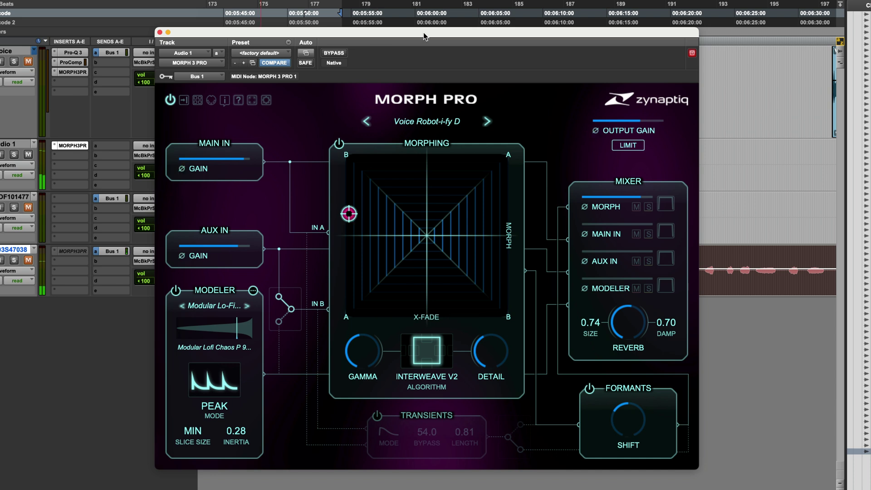